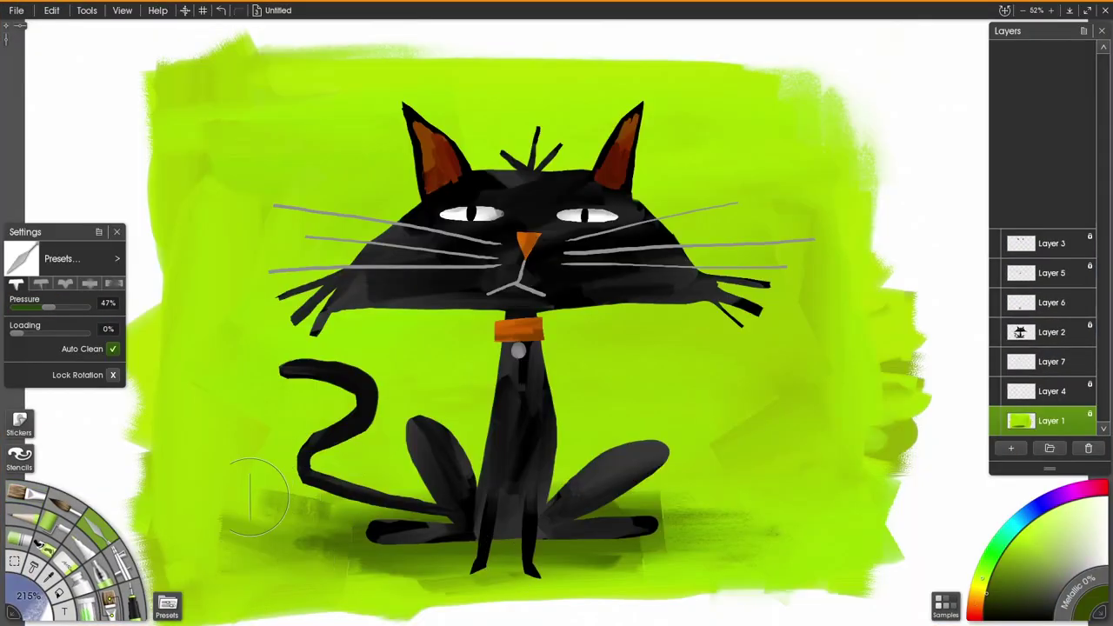
Smear the dark green ground shadow beneath the cat's feet into the background on Layer 1 with the palette knife at 47% pressure
{"action": "left_click_drag", "start_coordinate": [457, 567], "coordinate": [426, 584]}
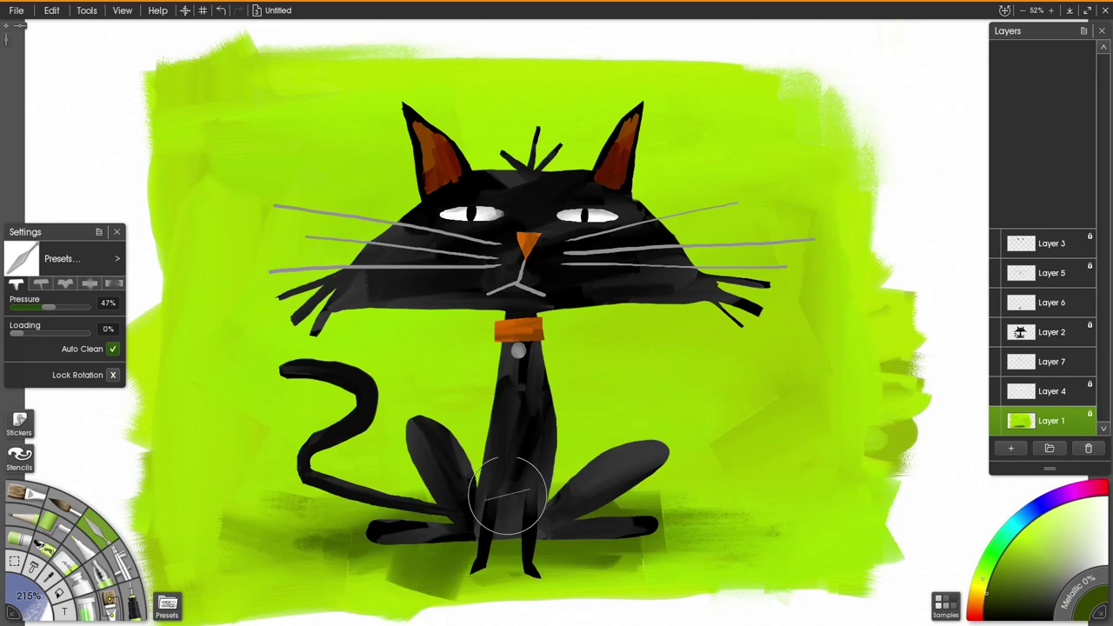
{"action": "left_click_drag", "start_coordinate": [497, 566], "coordinate": [634, 568]}
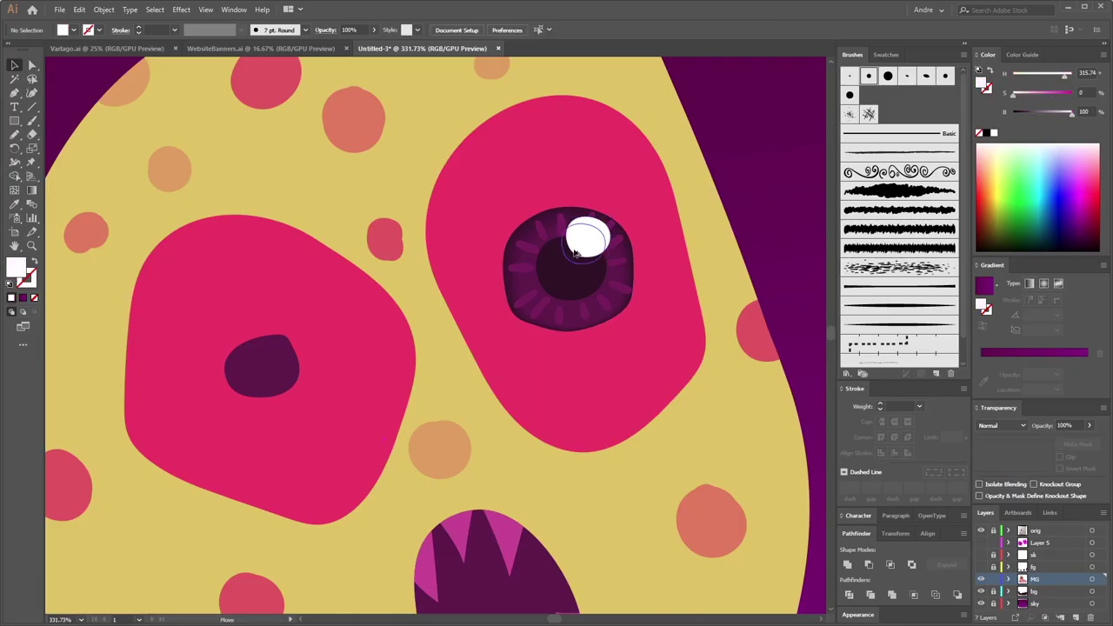
Switch to Illustrator and reposition the white highlight on the monster's purple eye
{"action": "left_click_drag", "start_coordinate": [611, 233], "coordinate": [573, 297]}
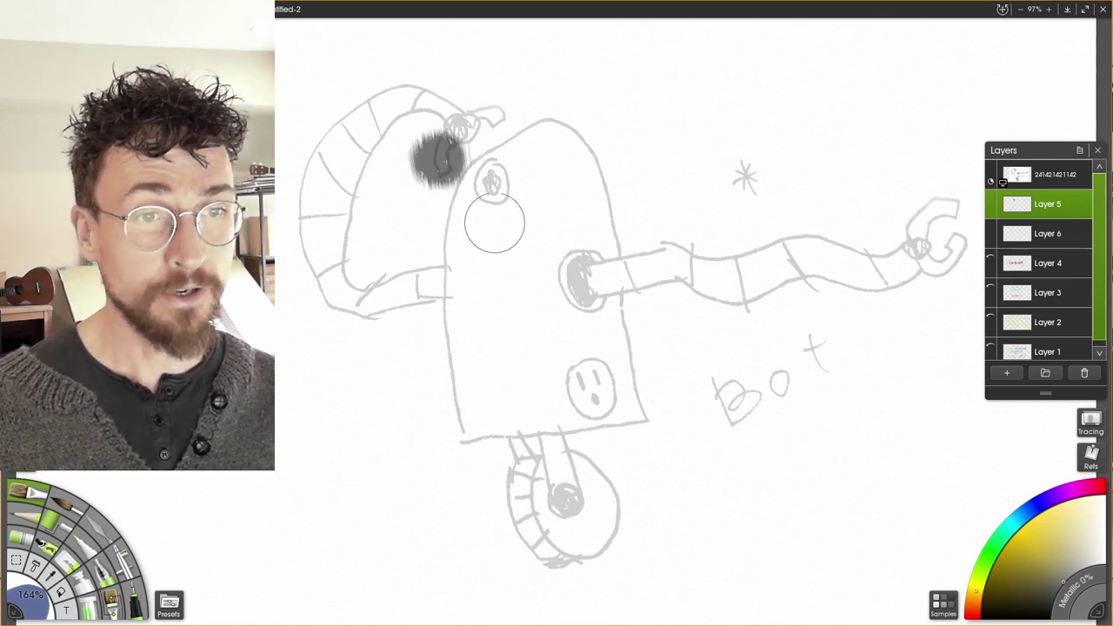
Switch to ArtRage and fill the robot's body silhouette with solid grey on Layer 5, following the sketch outline
{"action": "mouse_move", "coordinate": [554, 127]}
{"action": "left_mouse_down"}
{"action": "mouse_move", "coordinate": [474, 180]}
{"action": "mouse_move", "coordinate": [458, 315]}
{"action": "left_mouse_up"}
{"action": "left_click_drag", "start_coordinate": [495, 201], "coordinate": [486, 317]}
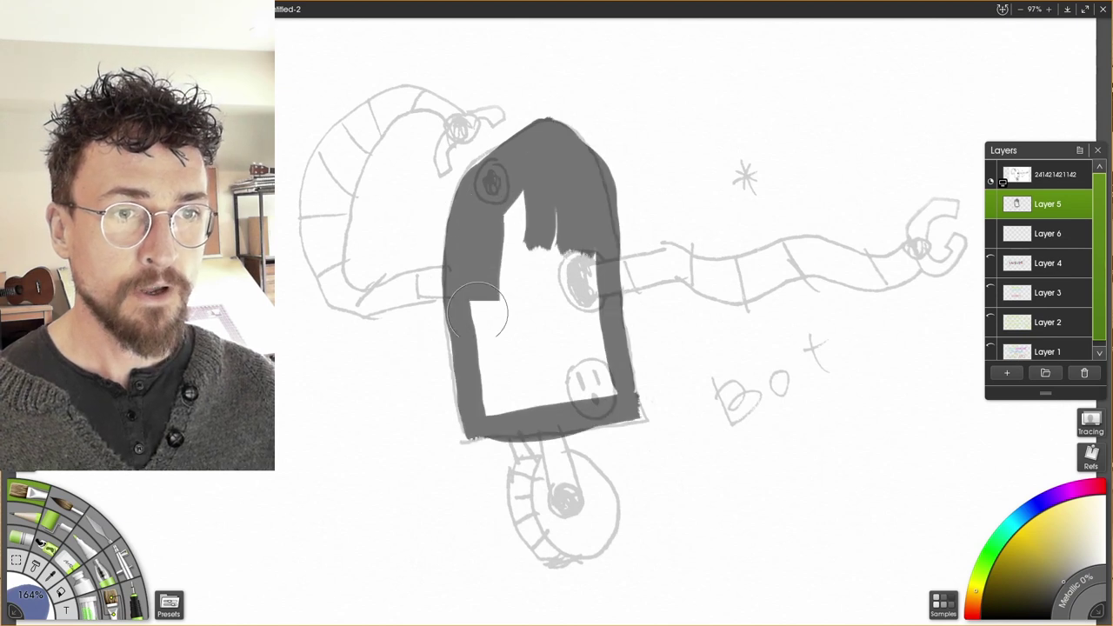
{"action": "mouse_move", "coordinate": [513, 187]}
{"action": "left_mouse_down"}
{"action": "mouse_move", "coordinate": [515, 306]}
{"action": "mouse_move", "coordinate": [533, 346]}
{"action": "left_mouse_up"}
{"action": "mouse_move", "coordinate": [563, 253]}
{"action": "left_mouse_down"}
{"action": "mouse_move", "coordinate": [583, 348]}
{"action": "mouse_move", "coordinate": [587, 235]}
{"action": "mouse_move", "coordinate": [609, 391]}
{"action": "mouse_move", "coordinate": [500, 392]}
{"action": "mouse_move", "coordinate": [487, 335]}
{"action": "mouse_move", "coordinate": [438, 468]}
{"action": "left_mouse_up"}
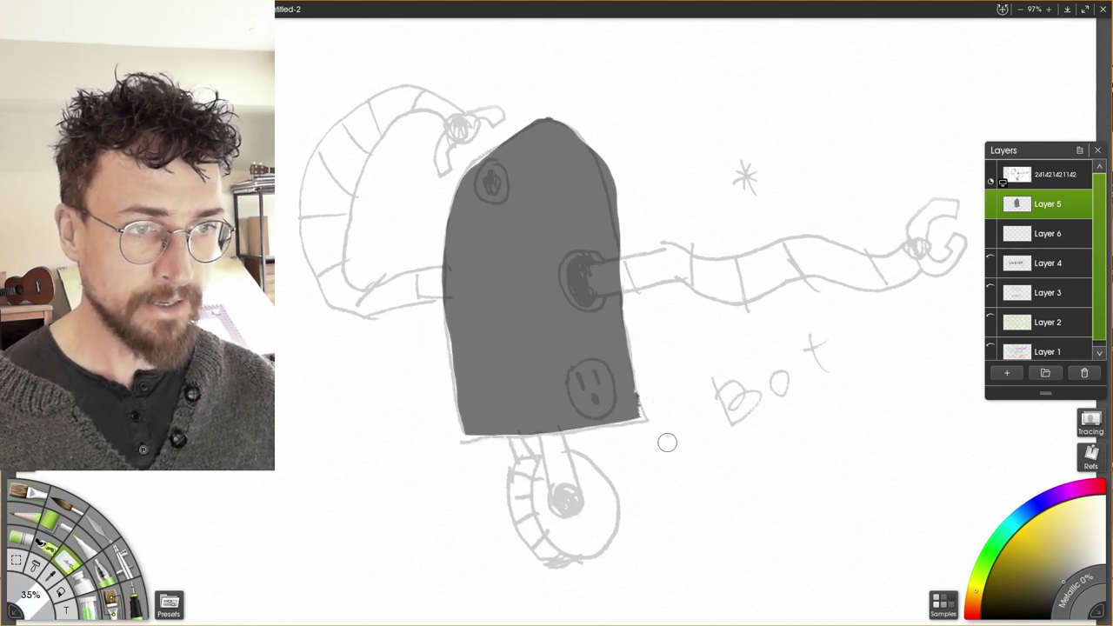
Trim the grey body's outer edges clean with the eraser at 35% size and hide the tracing sketch layer
{"action": "left_click_drag", "start_coordinate": [642, 262], "coordinate": [528, 95]}
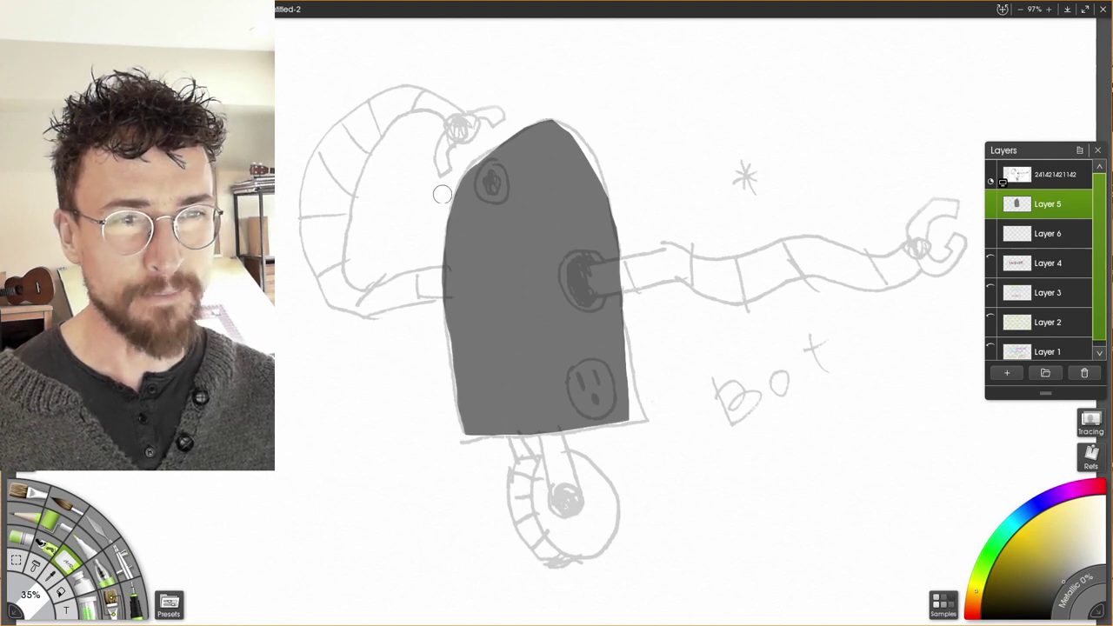
{"action": "mouse_move", "coordinate": [455, 163]}
{"action": "left_mouse_down"}
{"action": "mouse_move", "coordinate": [441, 215]}
{"action": "mouse_move", "coordinate": [441, 369]}
{"action": "left_mouse_up"}
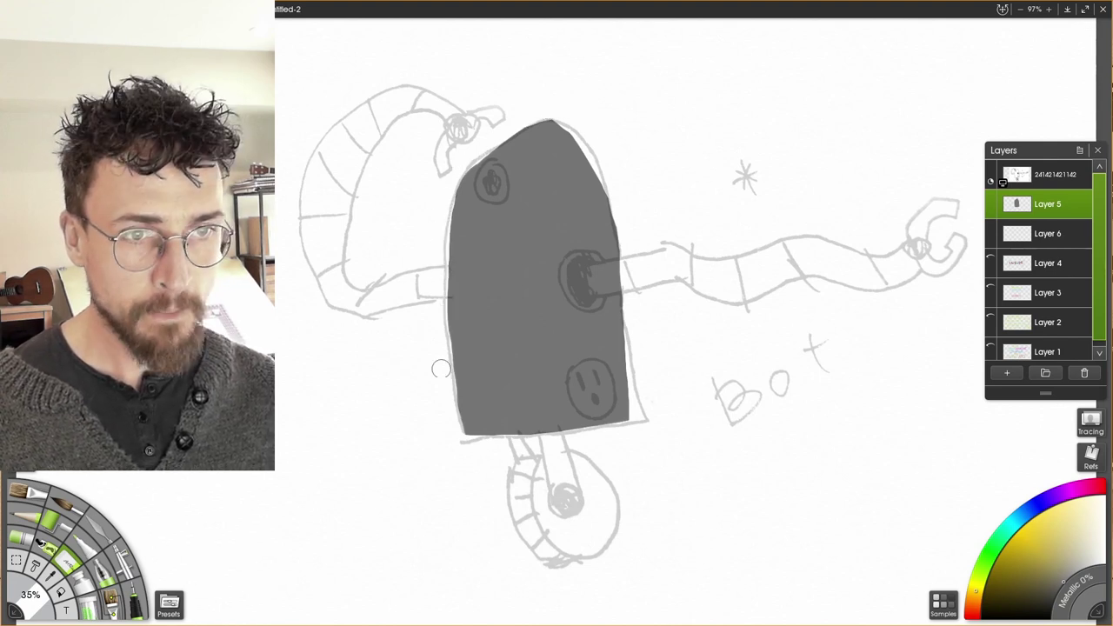
{"action": "left_click", "coordinate": [990, 178]}
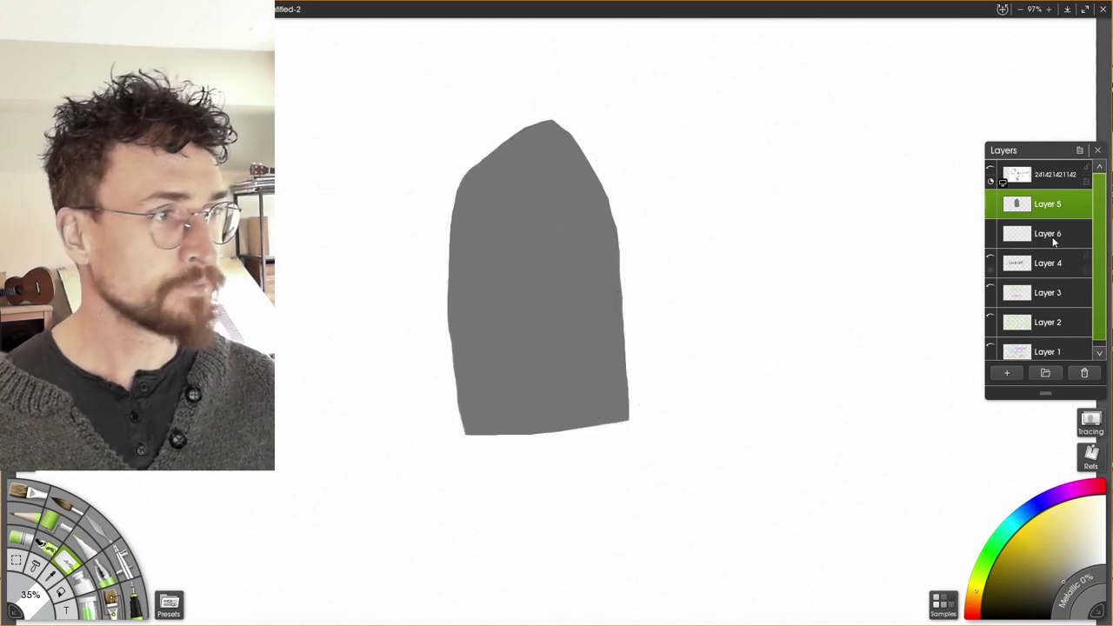
Bring the Layers panel closer to the drawing and lock the transparency of Layer 5
{"action": "left_click_drag", "start_coordinate": [1012, 149], "coordinate": [856, 136]}
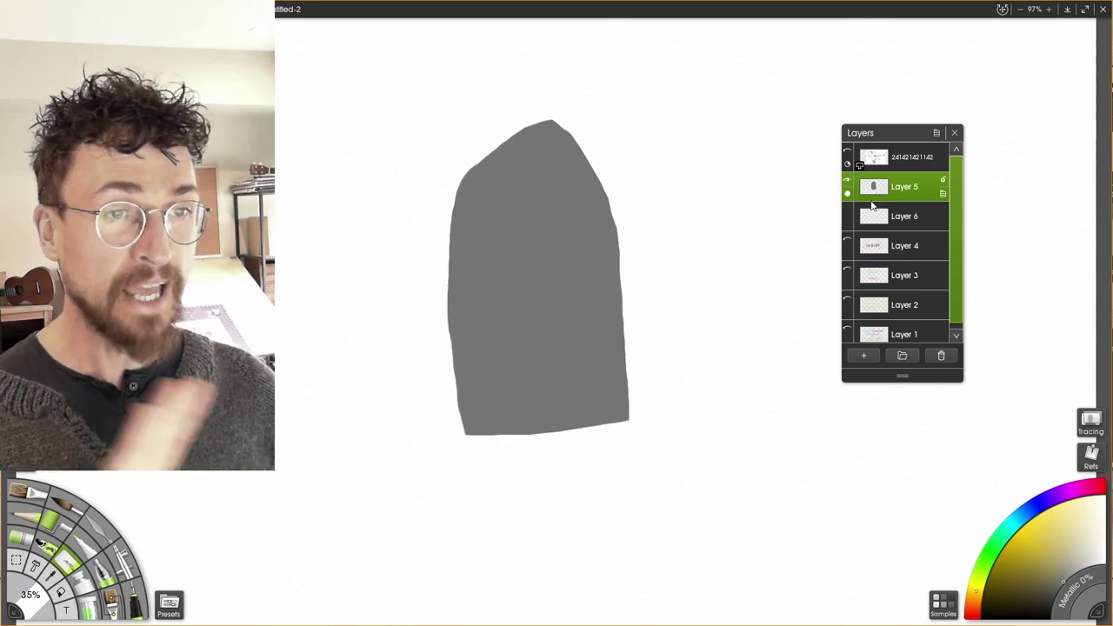
{"action": "left_click", "coordinate": [942, 184]}
{"action": "left_click", "coordinate": [916, 180]}
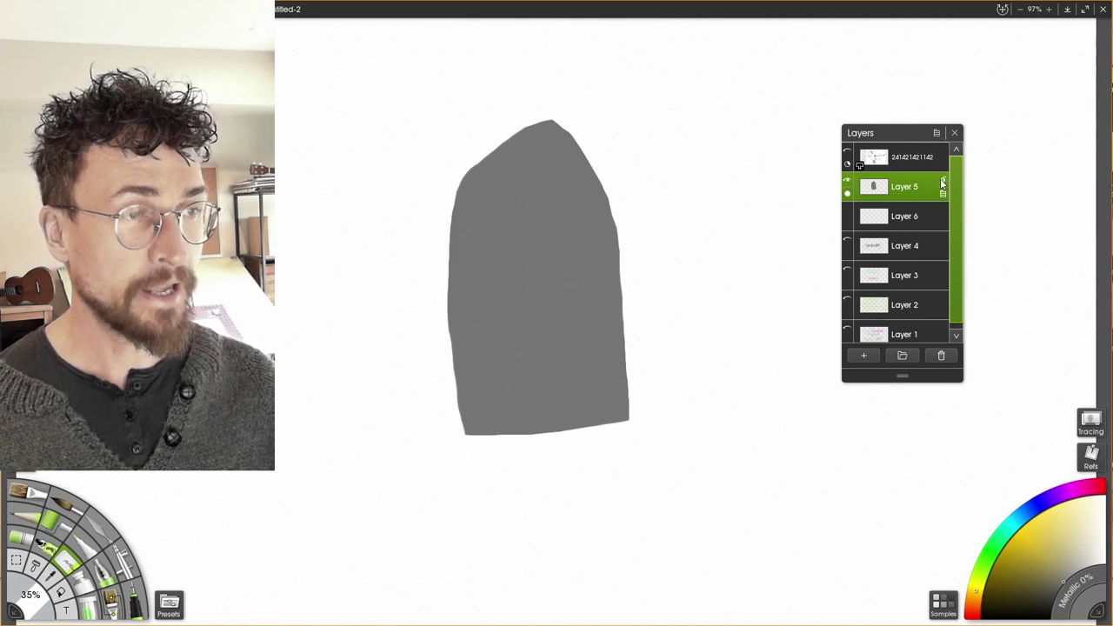
{"action": "left_click", "coordinate": [945, 182]}
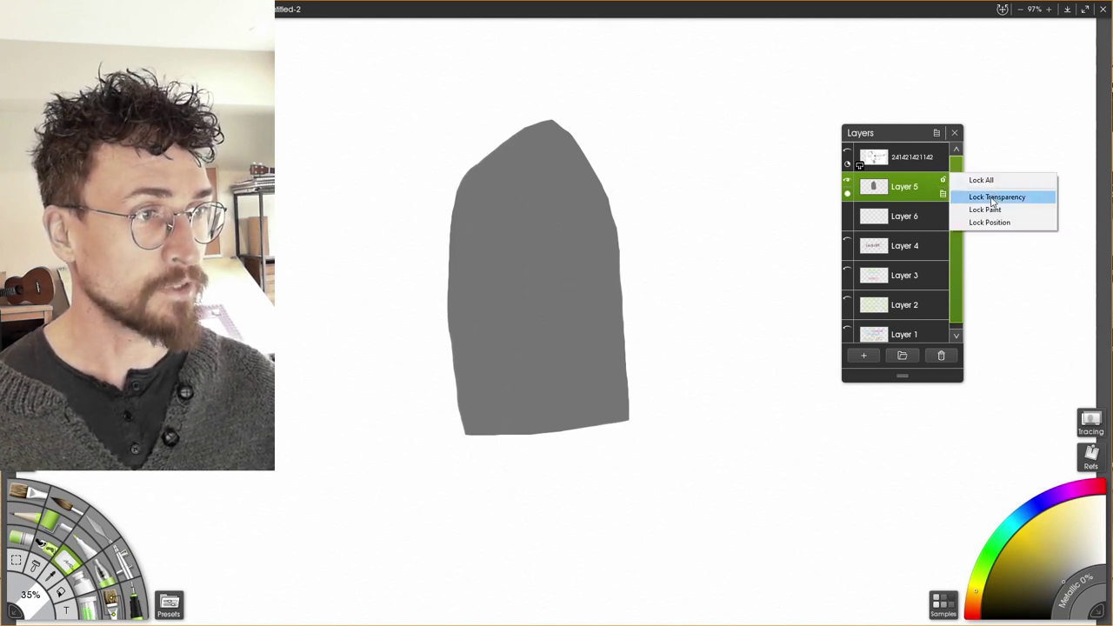
{"action": "left_click", "coordinate": [993, 199]}
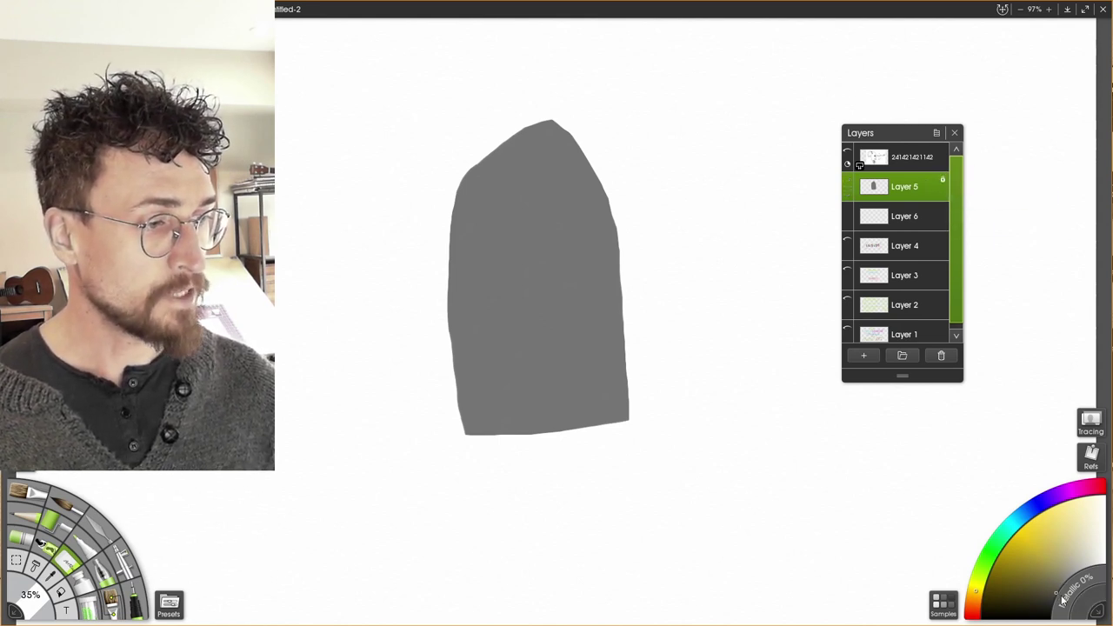
Paint dark and mid-grey patches across the robot's body with the brush at 206% size, sampling grey from the body
{"action": "left_click_drag", "start_coordinate": [588, 249], "coordinate": [731, 240], "text": "shift"}
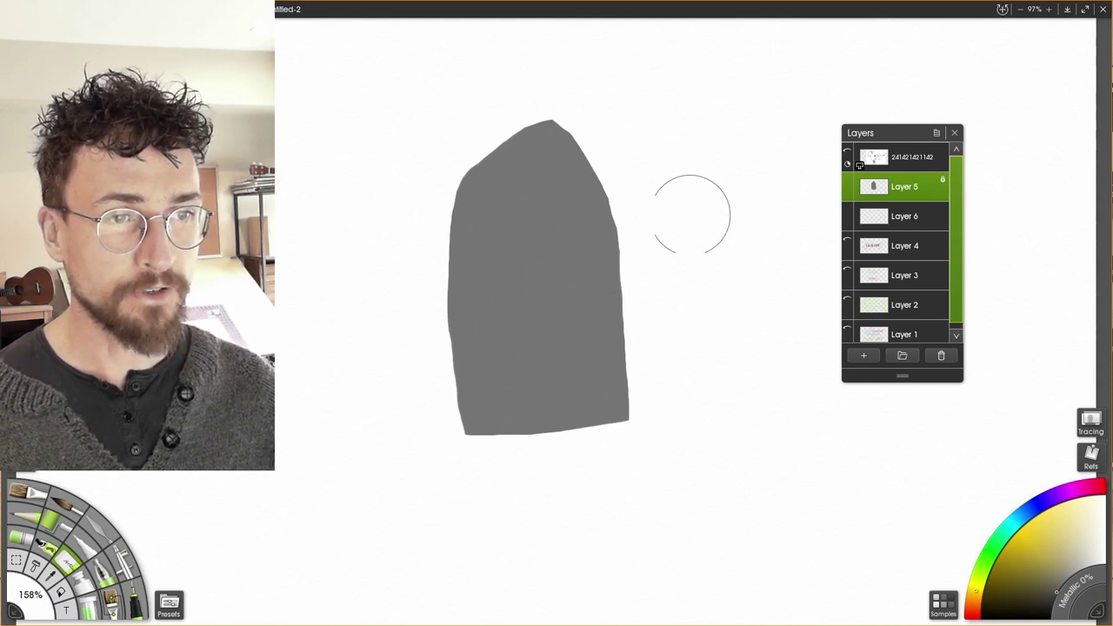
{"action": "key", "text": "b"}
{"action": "mouse_move", "coordinate": [643, 214]}
{"action": "left_mouse_down"}
{"action": "mouse_move", "coordinate": [544, 271]}
{"action": "mouse_move", "coordinate": [557, 298]}
{"action": "mouse_move", "coordinate": [672, 244]}
{"action": "mouse_move", "coordinate": [557, 302]}
{"action": "mouse_move", "coordinate": [607, 309]}
{"action": "mouse_move", "coordinate": [574, 342]}
{"action": "mouse_move", "coordinate": [491, 304]}
{"action": "mouse_move", "coordinate": [497, 242]}
{"action": "mouse_move", "coordinate": [471, 153]}
{"action": "mouse_move", "coordinate": [641, 223]}
{"action": "left_mouse_up"}
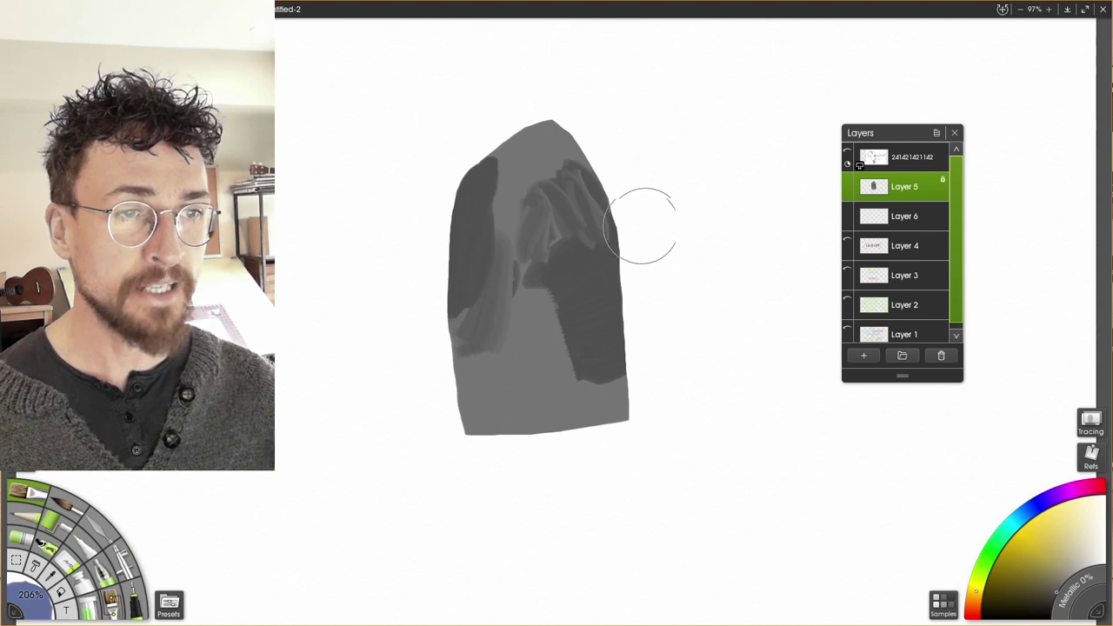
{"action": "mouse_move", "coordinate": [621, 290]}
{"action": "left_mouse_down"}
{"action": "mouse_move", "coordinate": [554, 331]}
{"action": "mouse_move", "coordinate": [525, 394]}
{"action": "mouse_move", "coordinate": [558, 403]}
{"action": "mouse_move", "coordinate": [667, 379]}
{"action": "mouse_move", "coordinate": [661, 401]}
{"action": "mouse_move", "coordinate": [593, 431]}
{"action": "mouse_move", "coordinate": [562, 351]}
{"action": "mouse_move", "coordinate": [496, 268]}
{"action": "mouse_move", "coordinate": [542, 160]}
{"action": "mouse_move", "coordinate": [525, 237]}
{"action": "mouse_move", "coordinate": [612, 249]}
{"action": "mouse_move", "coordinate": [537, 231]}
{"action": "mouse_move", "coordinate": [475, 258]}
{"action": "mouse_move", "coordinate": [481, 217]}
{"action": "mouse_move", "coordinate": [585, 248]}
{"action": "left_mouse_up"}
{"action": "left_click", "coordinate": [572, 149], "text": "alt"}
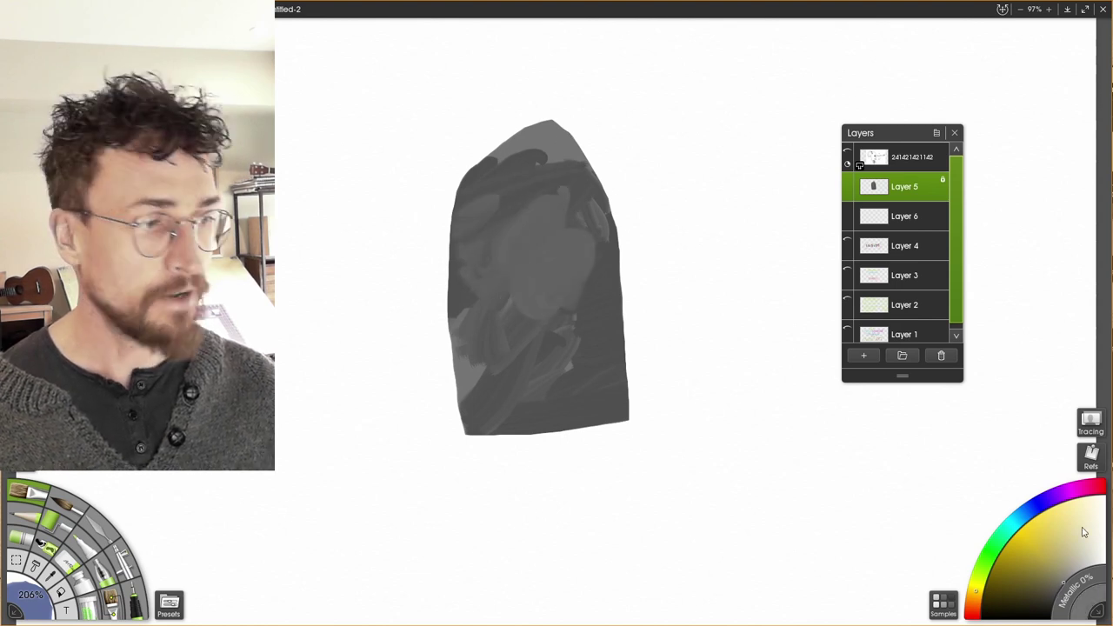
Choose a lighter grey and paint highlight patches on the top, middle and lower parts of the robot's body
{"action": "left_click", "coordinate": [1075, 573]}
{"action": "mouse_move", "coordinate": [487, 213]}
{"action": "left_mouse_down"}
{"action": "mouse_move", "coordinate": [544, 170]}
{"action": "mouse_move", "coordinate": [551, 131]}
{"action": "left_mouse_up"}
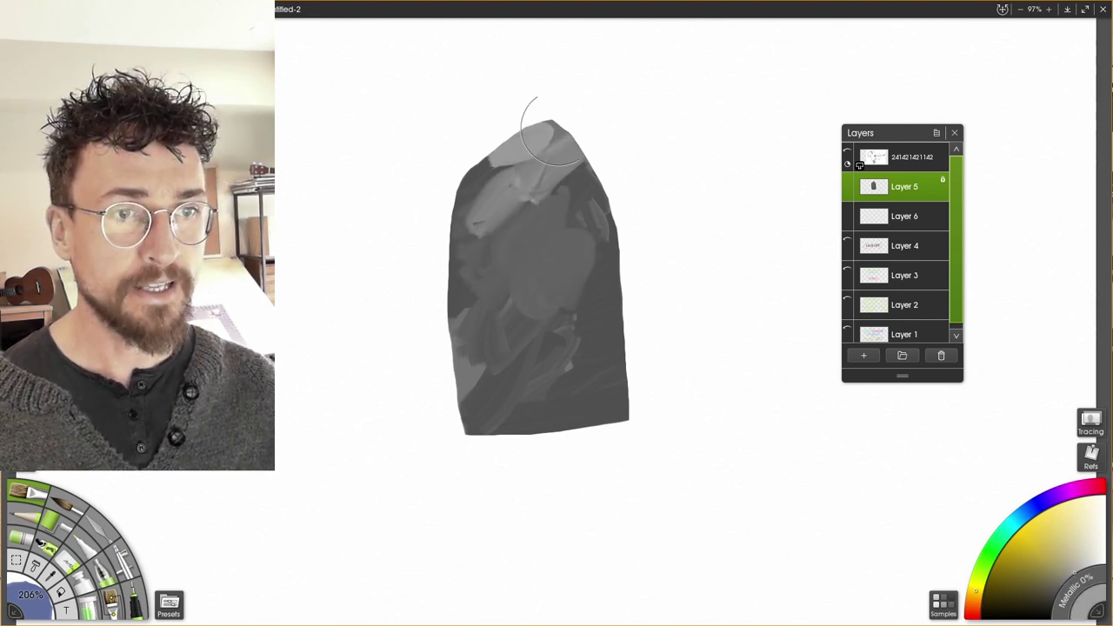
{"action": "mouse_move", "coordinate": [543, 285]}
{"action": "left_mouse_down"}
{"action": "mouse_move", "coordinate": [523, 344]}
{"action": "mouse_move", "coordinate": [614, 373]}
{"action": "left_mouse_up"}
{"action": "left_click_drag", "start_coordinate": [599, 258], "coordinate": [624, 260]}
Blend the grey patches across the whole robot body with the palette knife at 170% size
{"action": "key", "text": "k"}
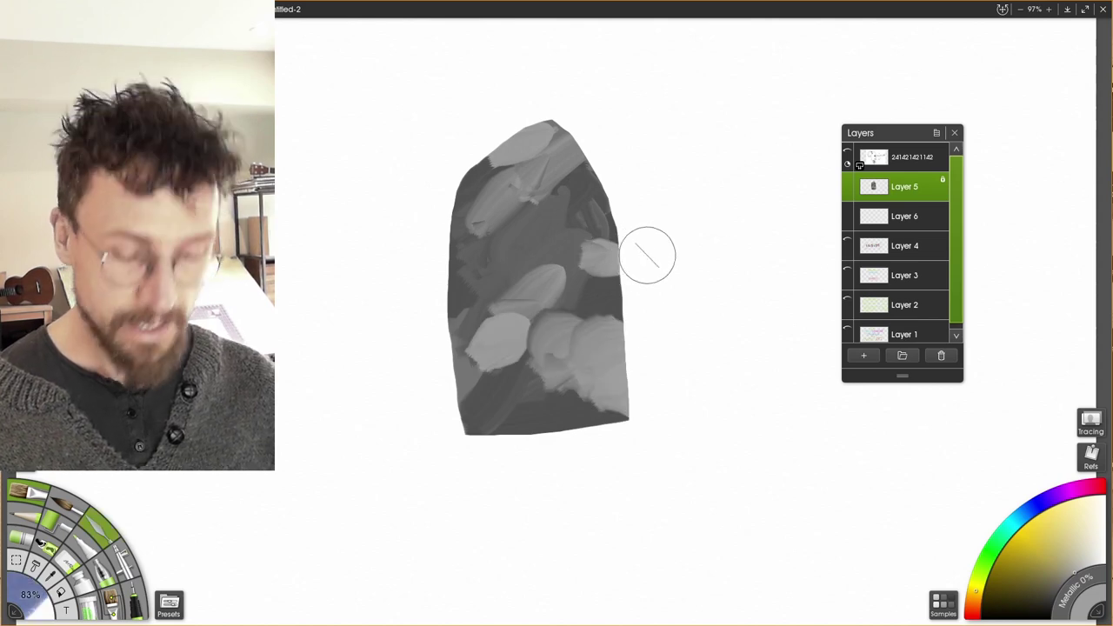
{"action": "key", "text": "bracketright"}
{"action": "key", "text": "bracketright"}
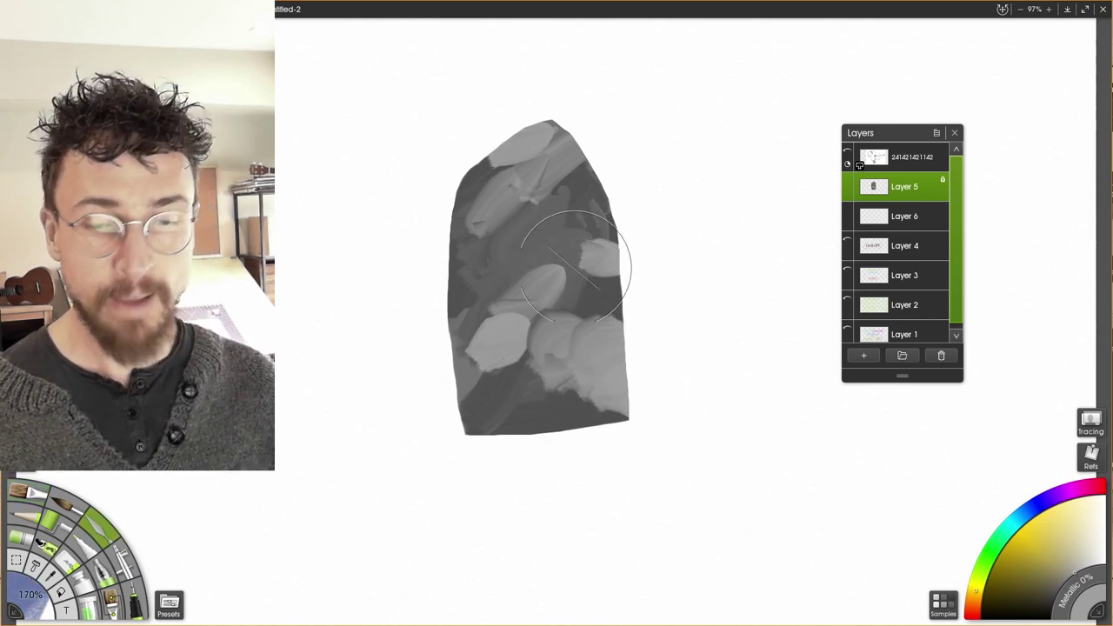
{"action": "mouse_move", "coordinate": [555, 319]}
{"action": "left_mouse_down"}
{"action": "mouse_move", "coordinate": [637, 347]}
{"action": "mouse_move", "coordinate": [629, 378]}
{"action": "mouse_move", "coordinate": [521, 357]}
{"action": "mouse_move", "coordinate": [550, 339]}
{"action": "mouse_move", "coordinate": [534, 383]}
{"action": "mouse_move", "coordinate": [531, 226]}
{"action": "mouse_move", "coordinate": [519, 241]}
{"action": "mouse_move", "coordinate": [571, 172]}
{"action": "mouse_move", "coordinate": [606, 285]}
{"action": "mouse_move", "coordinate": [556, 153]}
{"action": "mouse_move", "coordinate": [666, 295]}
{"action": "left_mouse_up"}
{"action": "mouse_move", "coordinate": [567, 156]}
{"action": "left_mouse_down"}
{"action": "mouse_move", "coordinate": [591, 270]}
{"action": "mouse_move", "coordinate": [619, 261]}
{"action": "left_mouse_up"}
{"action": "left_click_drag", "start_coordinate": [506, 304], "coordinate": [609, 322]}
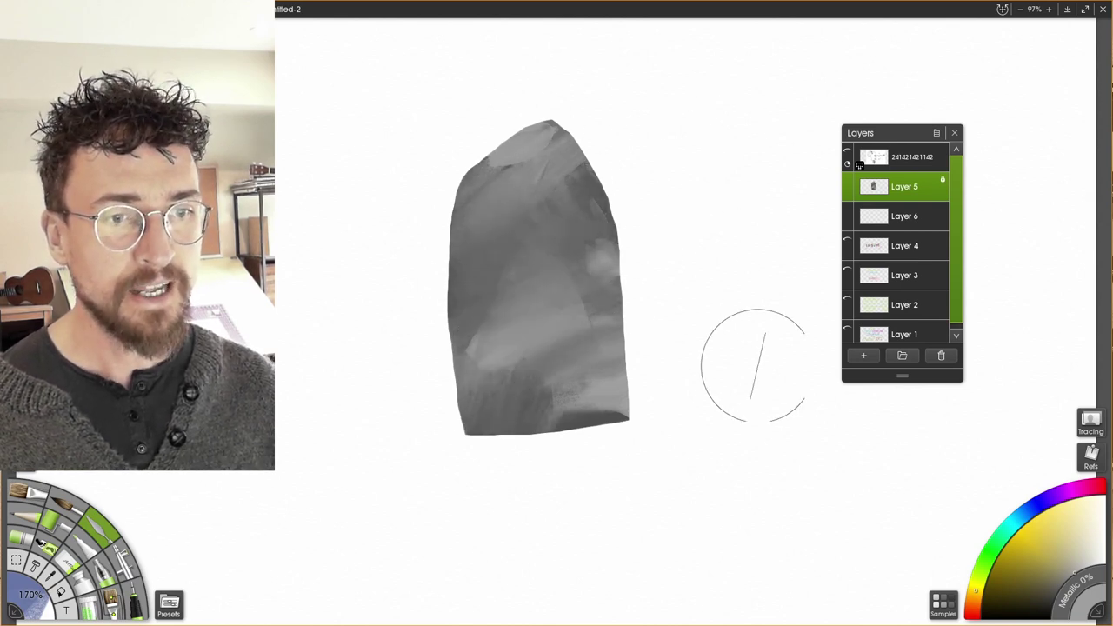
{"action": "left_click_drag", "start_coordinate": [507, 423], "coordinate": [630, 391]}
{"action": "left_click_drag", "start_coordinate": [556, 406], "coordinate": [645, 393]}
{"action": "left_click_drag", "start_coordinate": [565, 383], "coordinate": [621, 353]}
{"action": "mouse_move", "coordinate": [647, 206]}
{"action": "left_mouse_down"}
{"action": "mouse_move", "coordinate": [548, 321]}
{"action": "mouse_move", "coordinate": [629, 283]}
{"action": "left_mouse_up"}
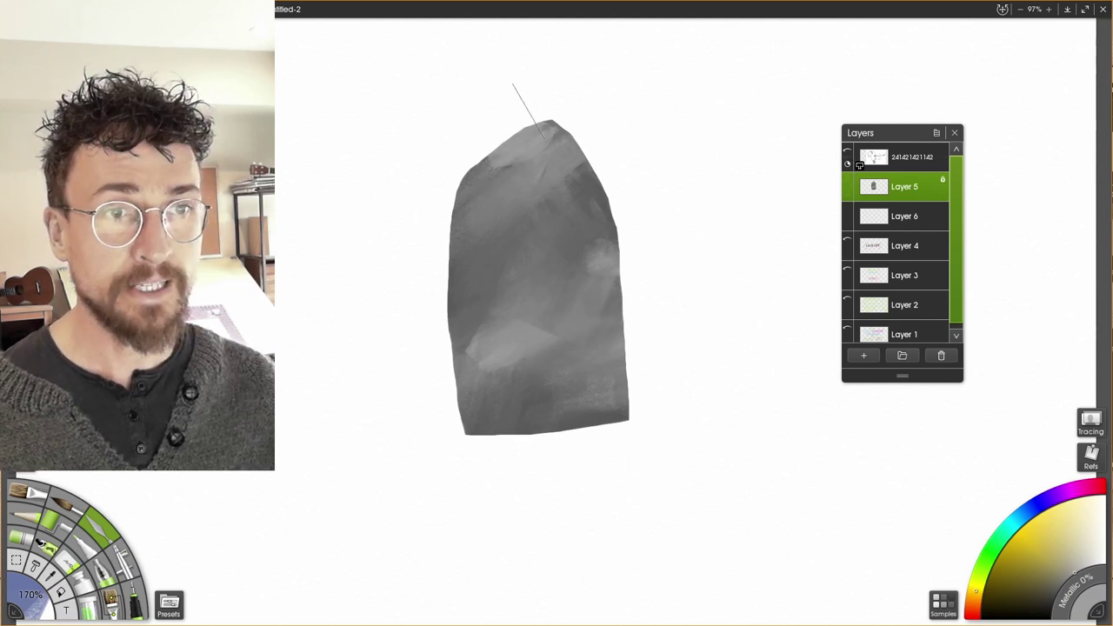
Show the sketch, add a layer above the body, and paint the robot's eye on it as a light grey oval
{"action": "left_click", "coordinate": [848, 153]}
{"action": "key", "text": "ctrl+shift+n"}
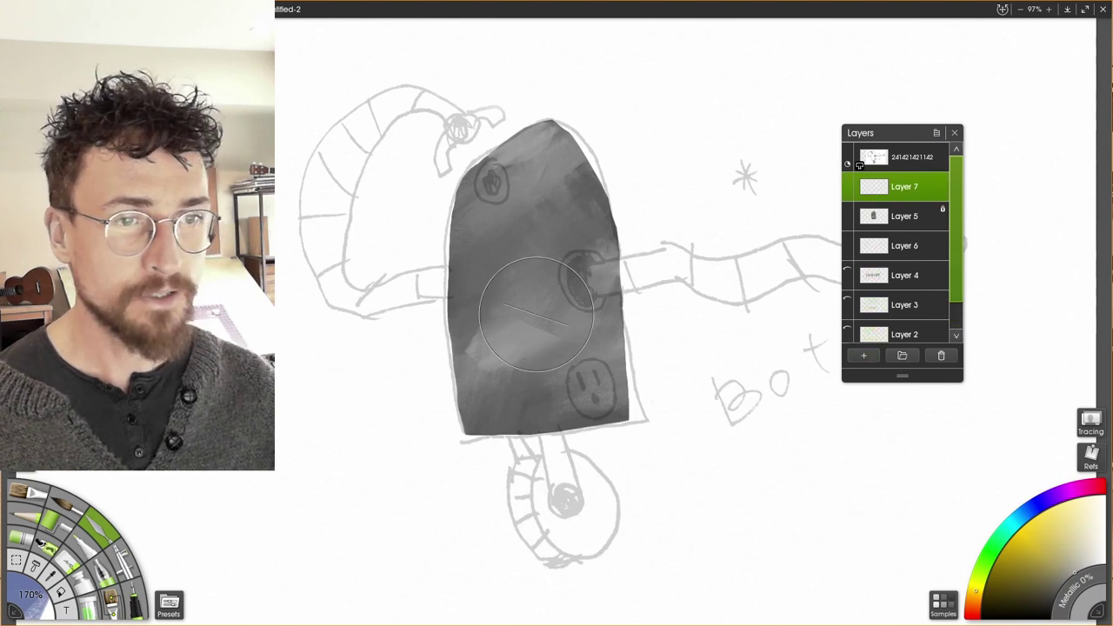
{"action": "left_click", "coordinate": [1081, 570]}
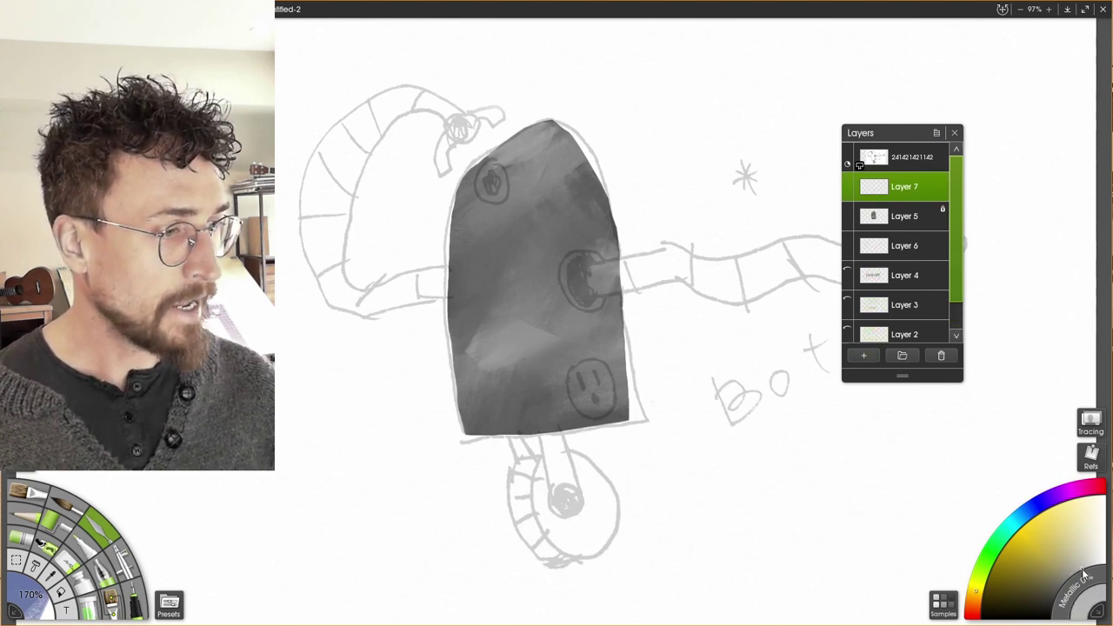
{"action": "key", "text": "b"}
{"action": "left_click_drag", "start_coordinate": [494, 187], "coordinate": [507, 180]}
{"action": "left_click", "coordinate": [493, 186]}
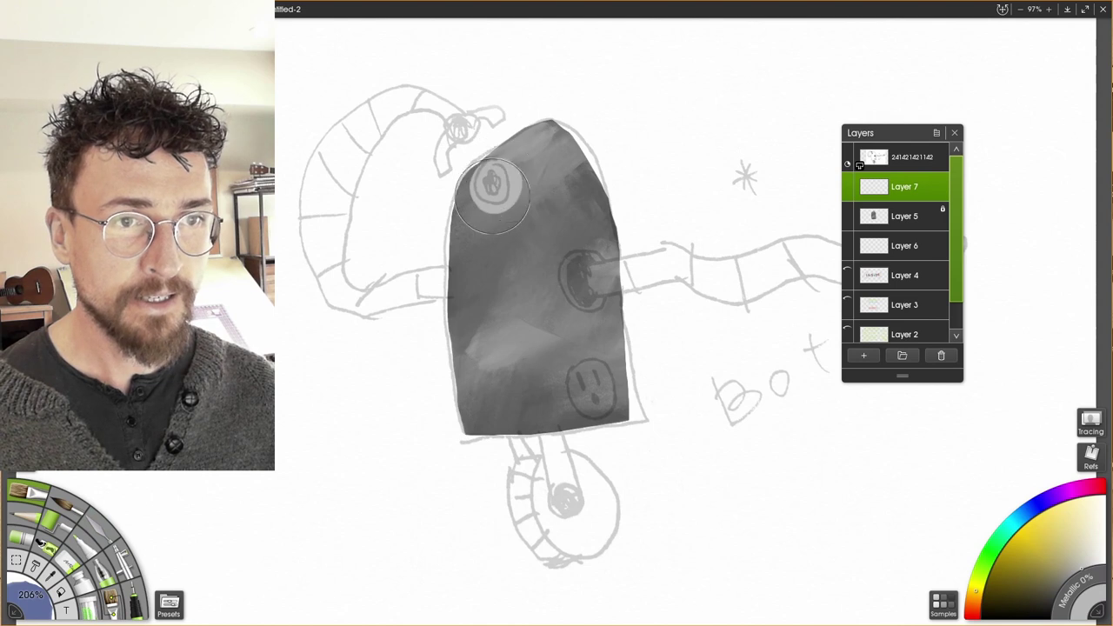
Hide the sketch and select the layer contents of Layer 7 to isolate the light grey eye
{"action": "left_click", "coordinate": [847, 158]}
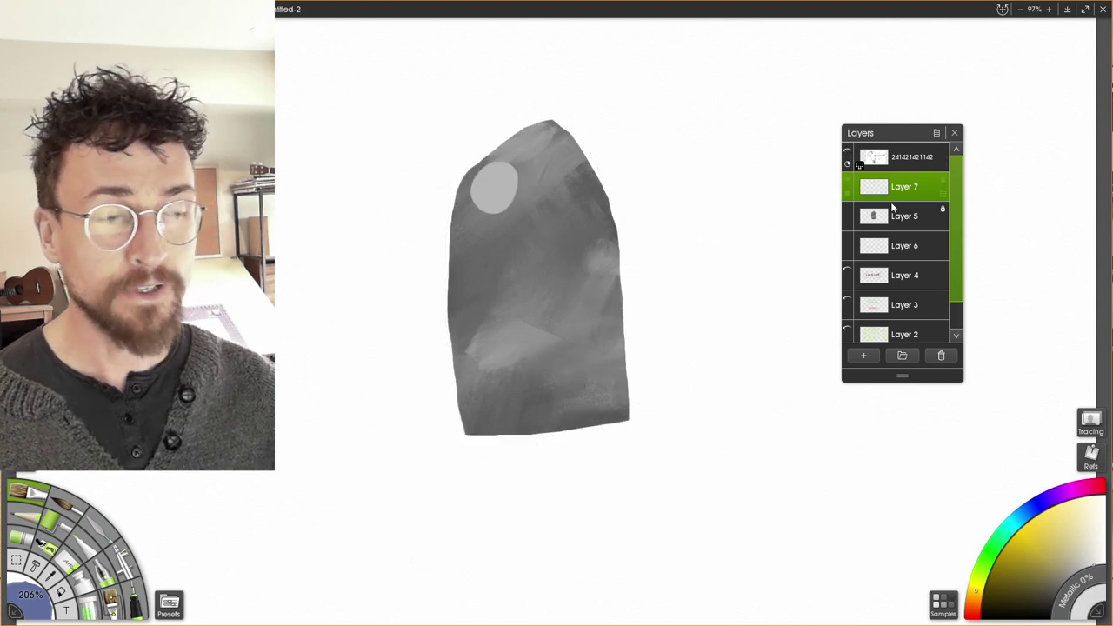
{"action": "left_click", "coordinate": [945, 198]}
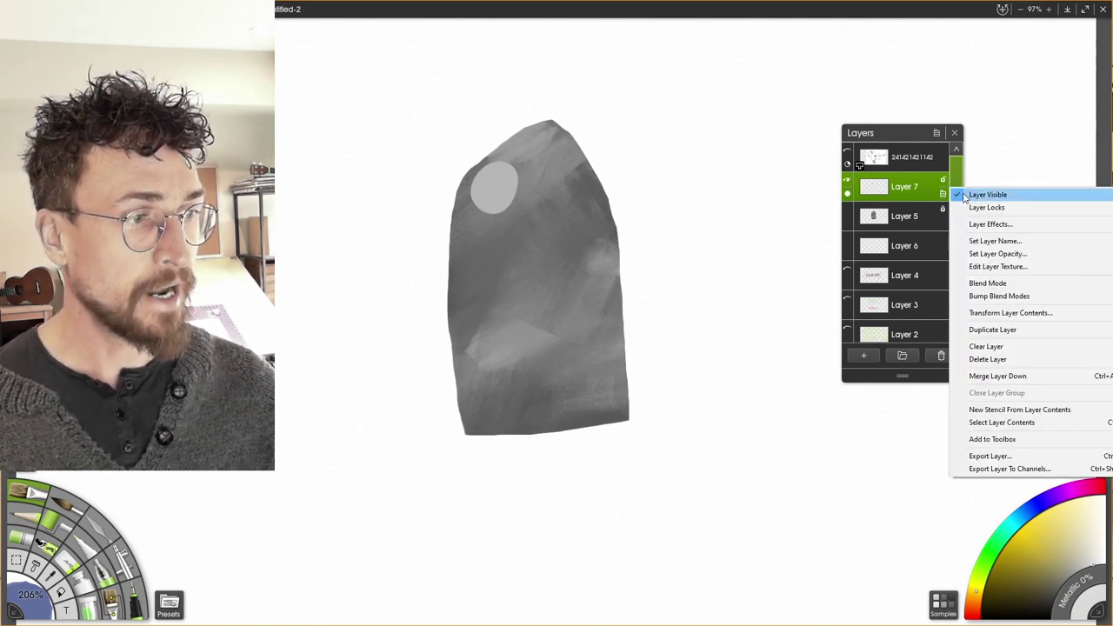
{"action": "left_click", "coordinate": [991, 422]}
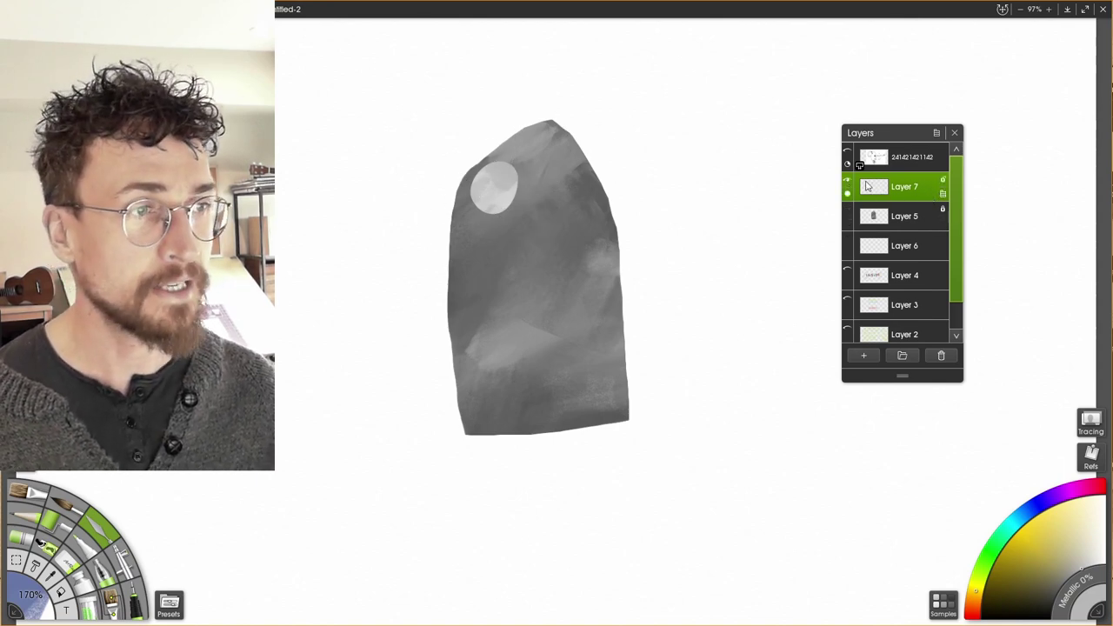
Show the sketch, add a layer above the eye, and paint a dark round pupil inside the light oval
{"action": "left_click", "coordinate": [847, 161]}
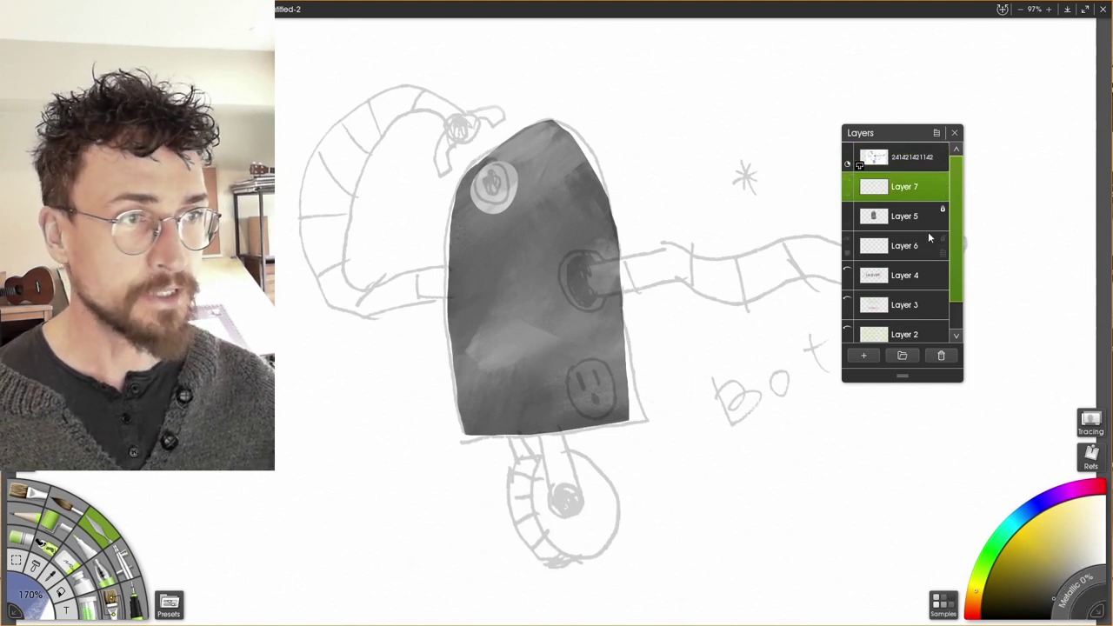
{"action": "left_click", "coordinate": [864, 355]}
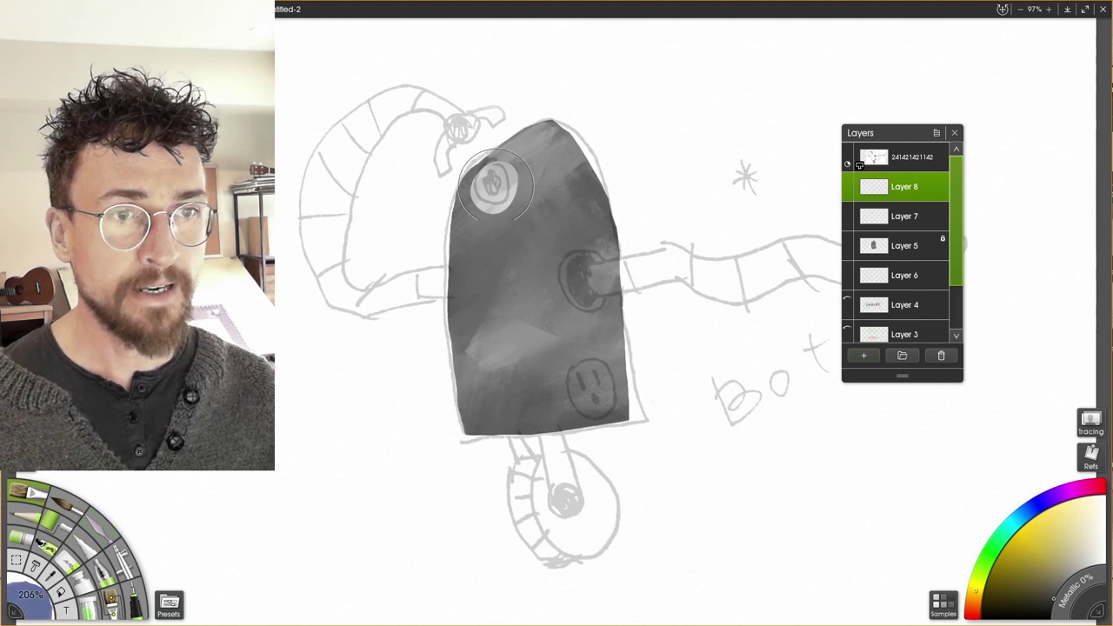
{"action": "left_click_drag", "start_coordinate": [493, 178], "coordinate": [495, 185]}
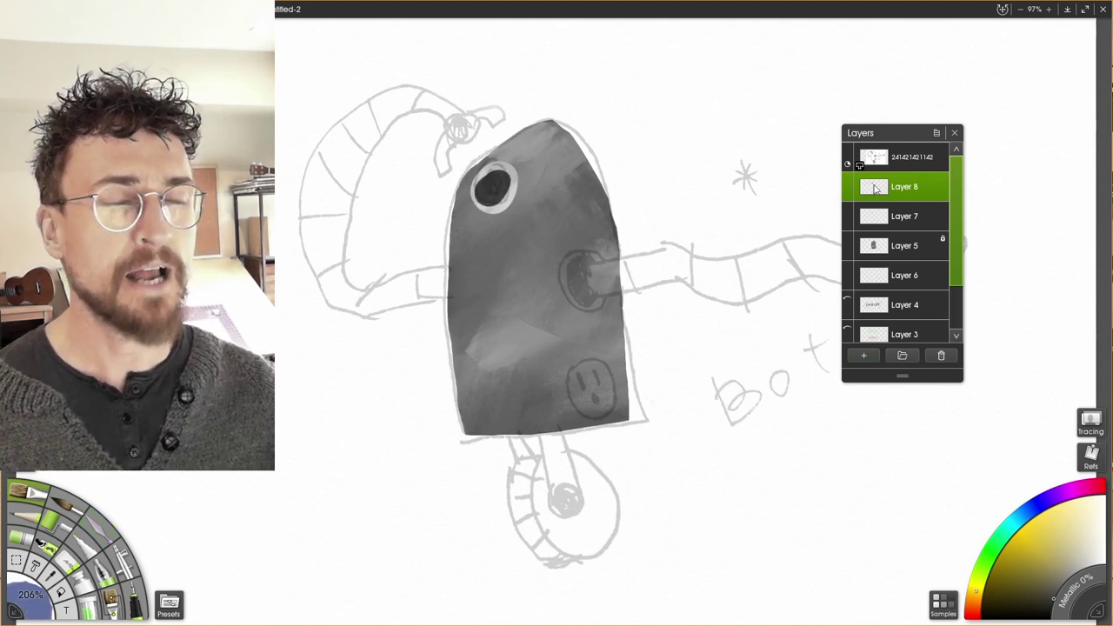
Hide the sketch and create a new stencil from the pupil layer's contents
{"action": "left_click", "coordinate": [849, 157]}
{"action": "left_click", "coordinate": [848, 158]}
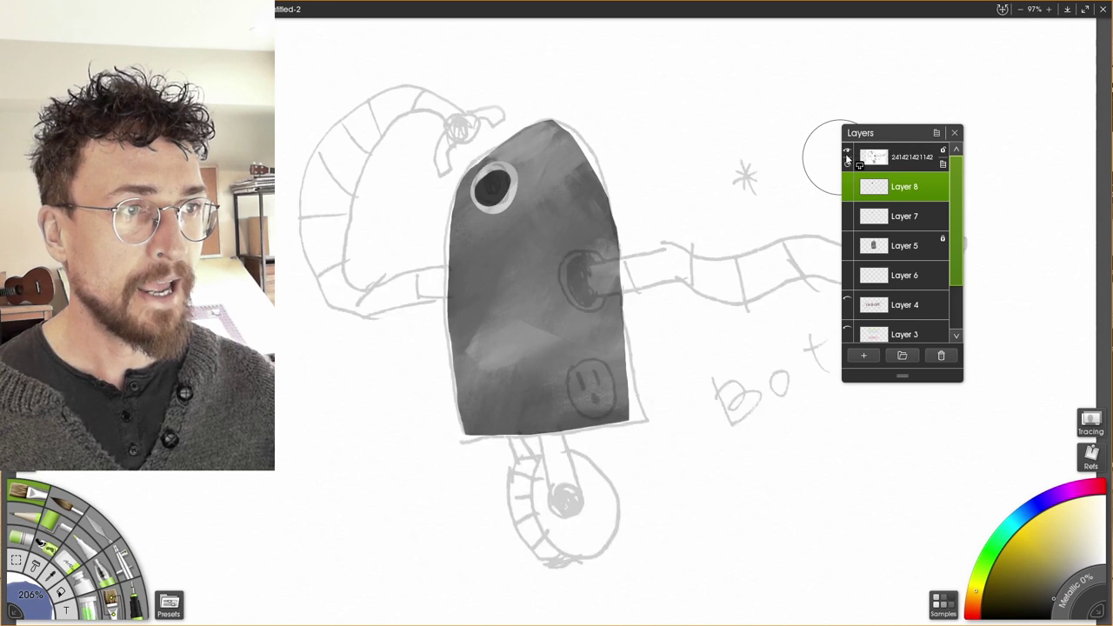
{"action": "left_click", "coordinate": [849, 158]}
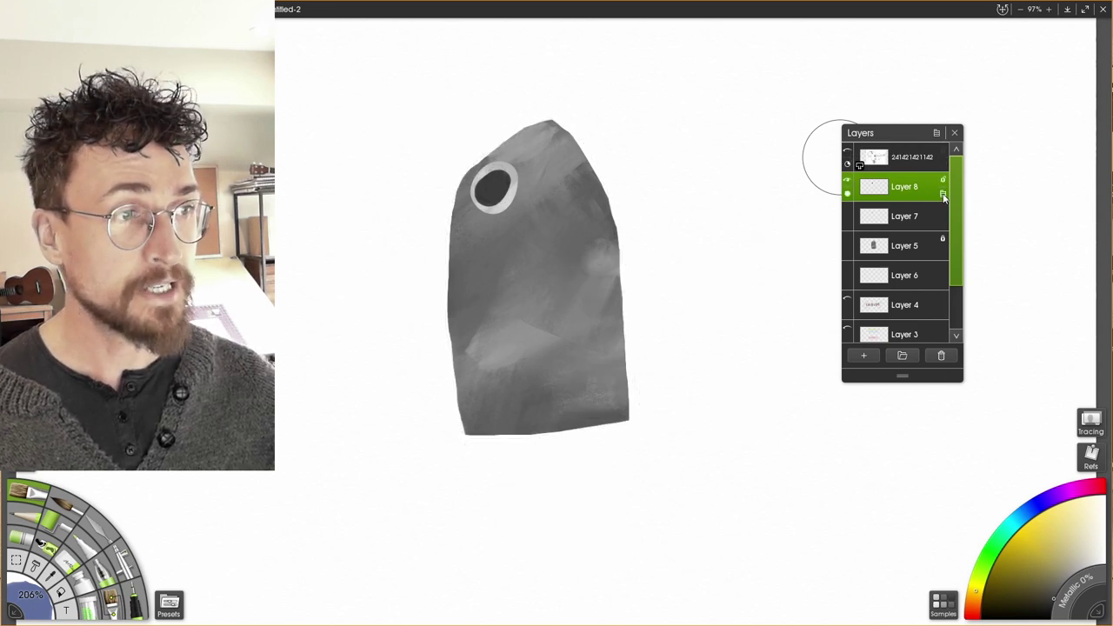
{"action": "left_click", "coordinate": [943, 195]}
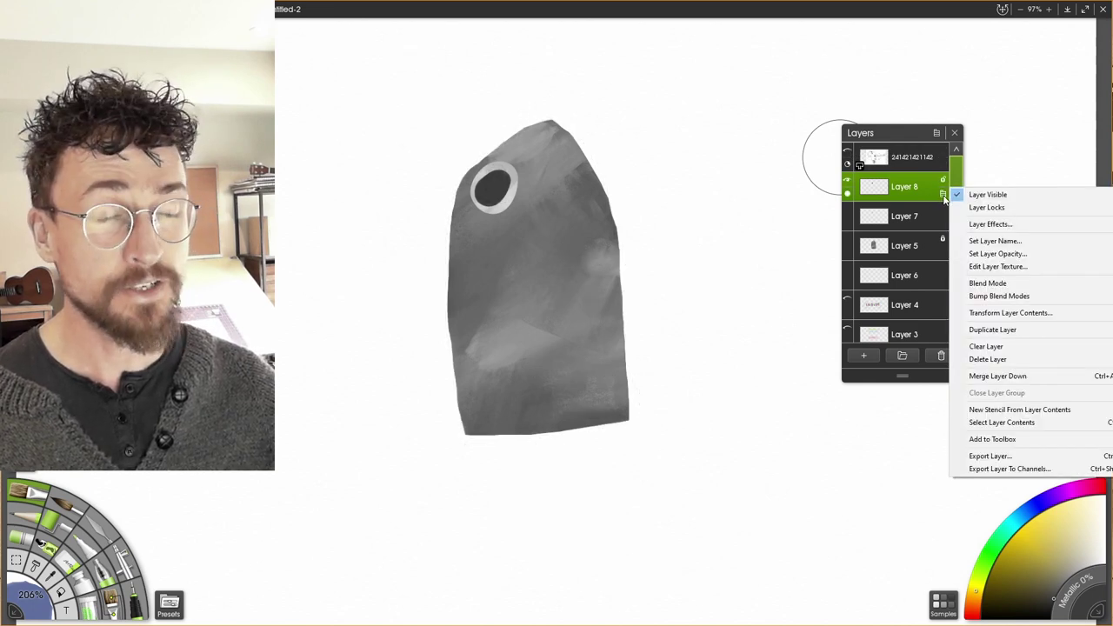
{"action": "left_click", "coordinate": [1001, 410]}
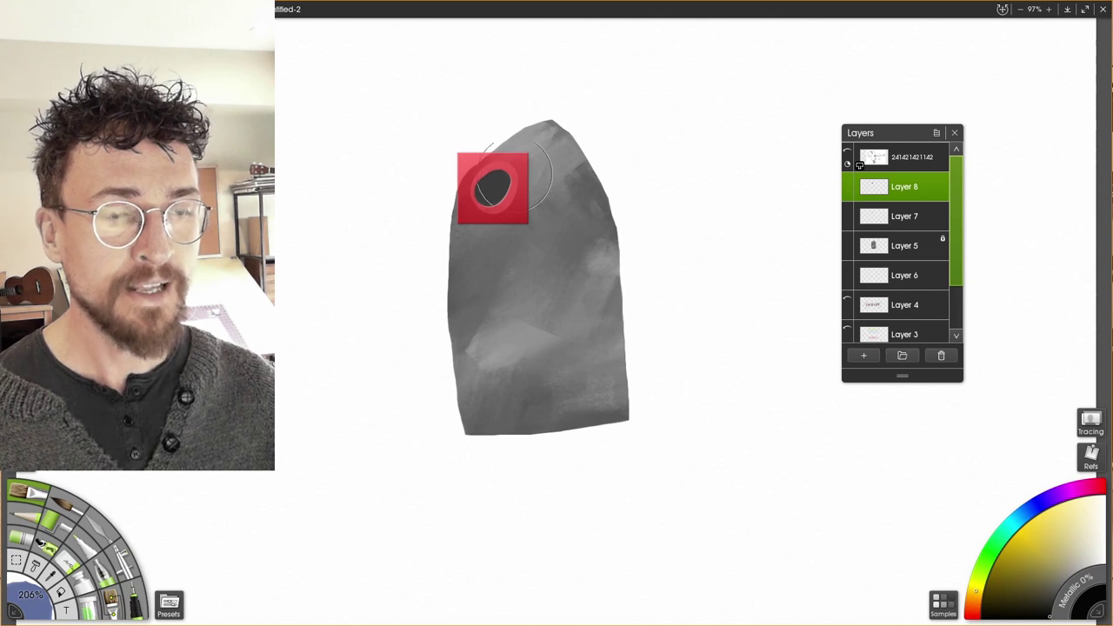
Undo a black test stroke made across the stencil, and shade the pupil inside the stencil opening, blending with the palette knife
{"action": "mouse_move", "coordinate": [545, 189]}
{"action": "left_mouse_down"}
{"action": "mouse_move", "coordinate": [544, 170]}
{"action": "mouse_move", "coordinate": [522, 187]}
{"action": "mouse_move", "coordinate": [543, 213]}
{"action": "left_mouse_up"}
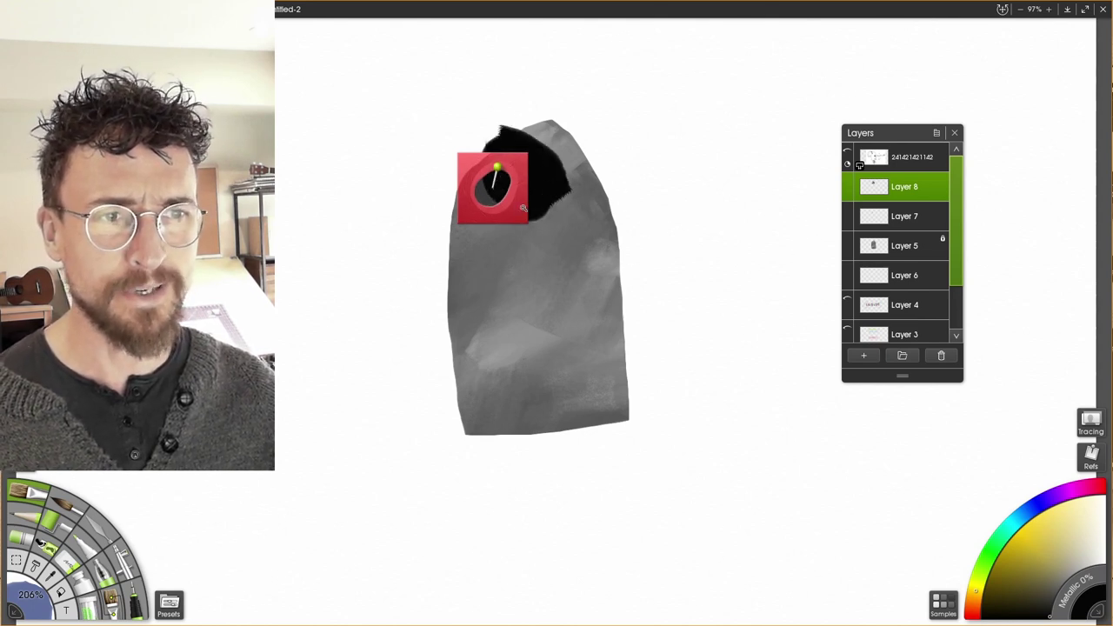
{"action": "key", "text": "ctrl+z"}
{"action": "mouse_move", "coordinate": [497, 190]}
{"action": "left_mouse_down"}
{"action": "mouse_move", "coordinate": [487, 189]}
{"action": "mouse_move", "coordinate": [489, 205]}
{"action": "left_mouse_up"}
{"action": "key", "text": "k"}
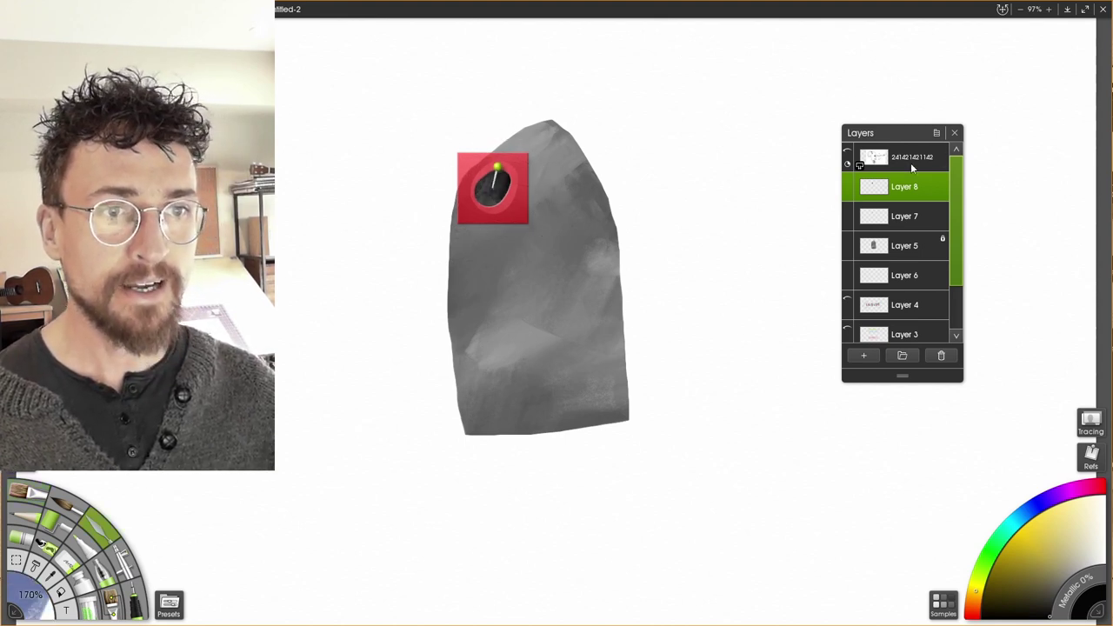
Remove the pupil stencil, select the grey body on Layer 5, and review its lock options, leaving Lock Transparency on
{"action": "right_click", "coordinate": [515, 206]}
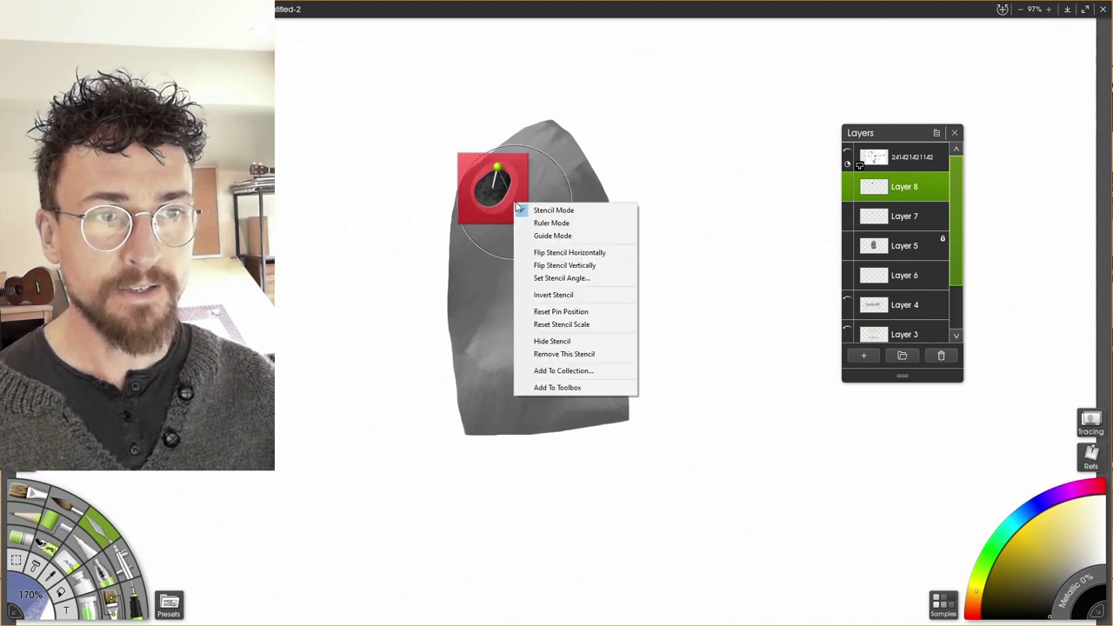
{"action": "left_click", "coordinate": [561, 354]}
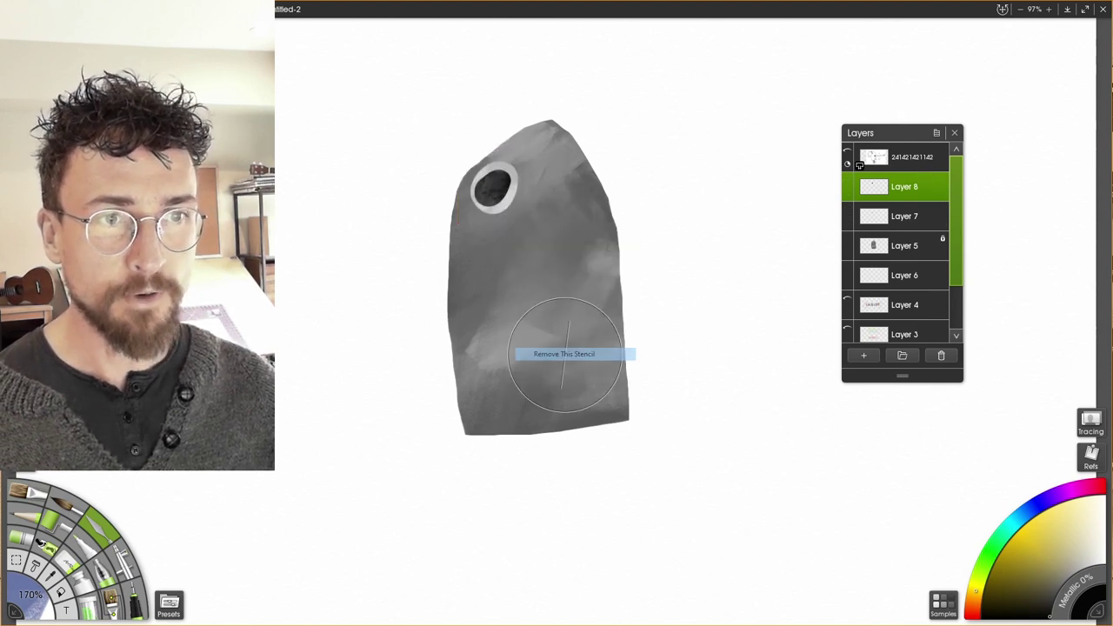
{"action": "left_click", "coordinate": [879, 243]}
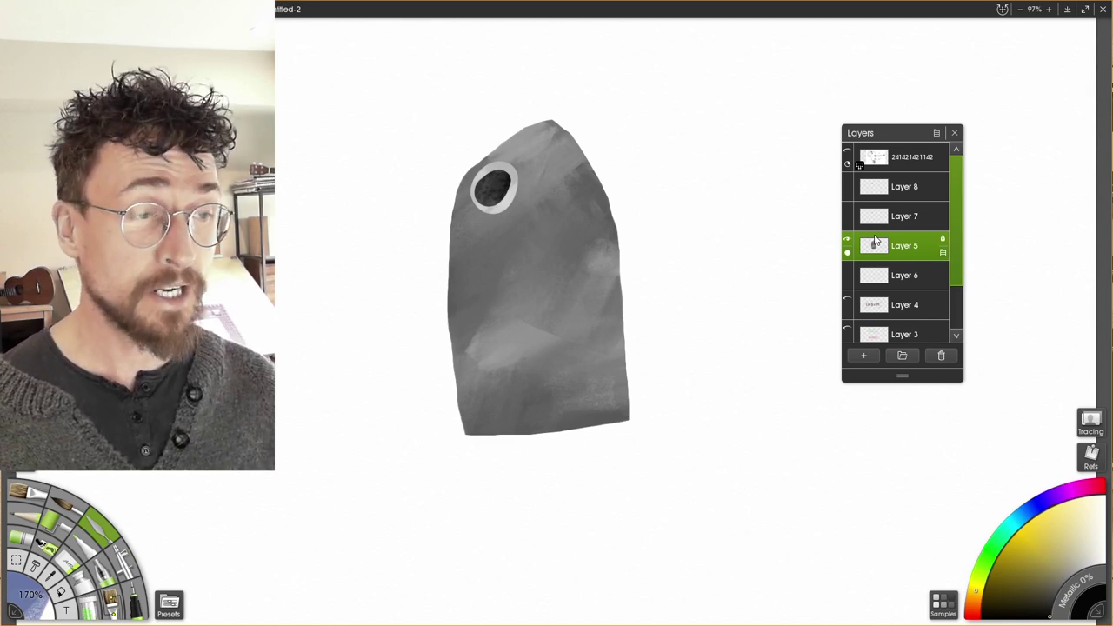
{"action": "left_click", "coordinate": [943, 240]}
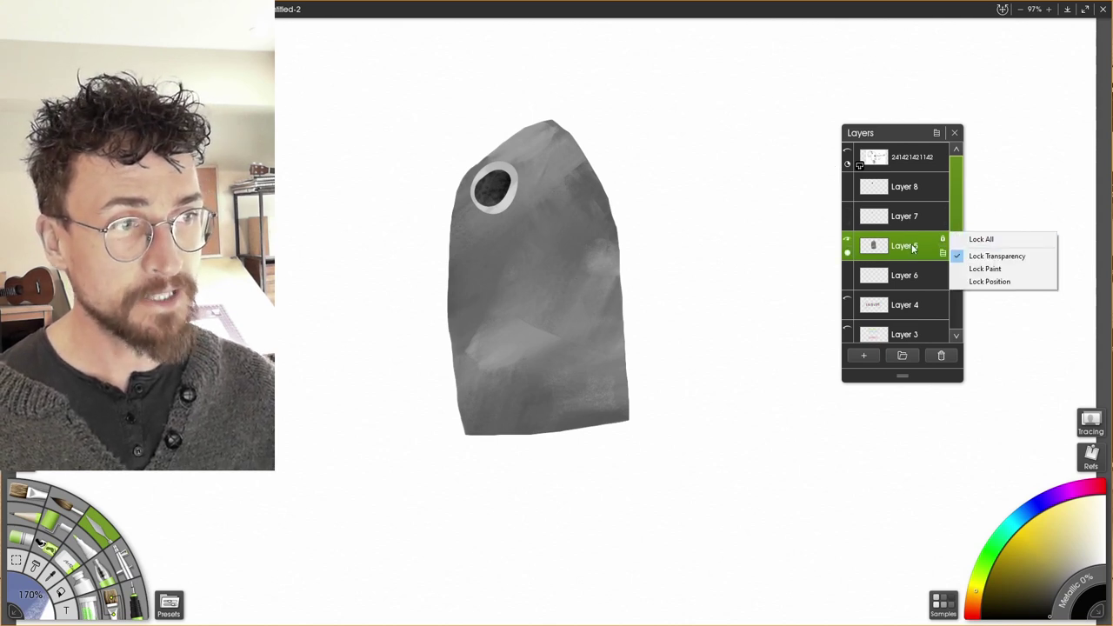
{"action": "left_click", "coordinate": [929, 254]}
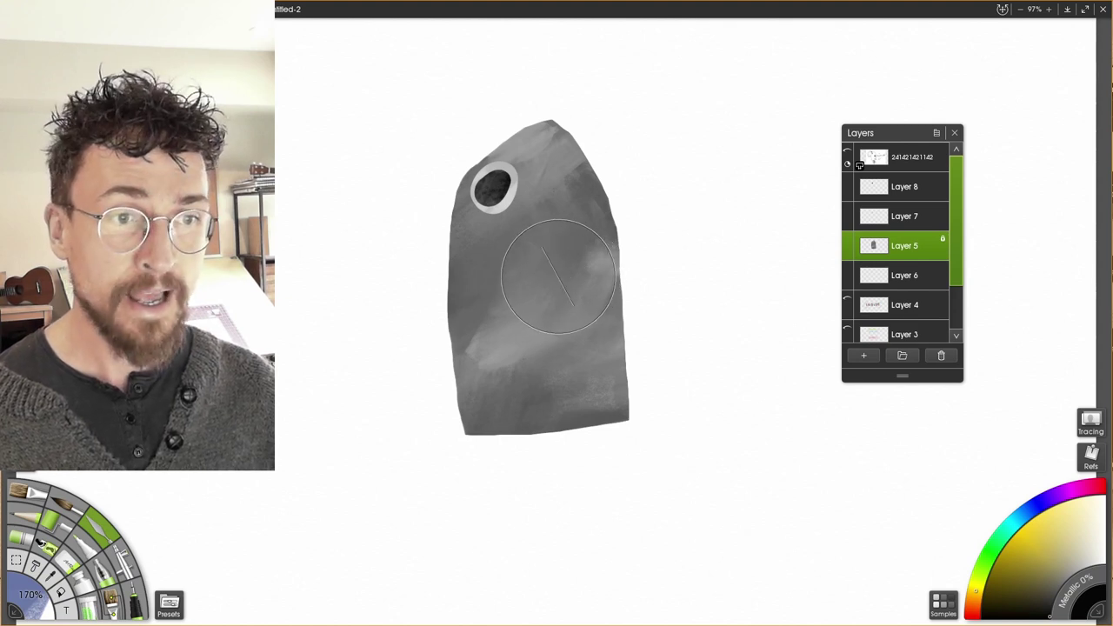
Switch to a fine tool at 9% size and add thin light strokes over the lower half of the grey body
{"action": "left_click", "coordinate": [26, 538]}
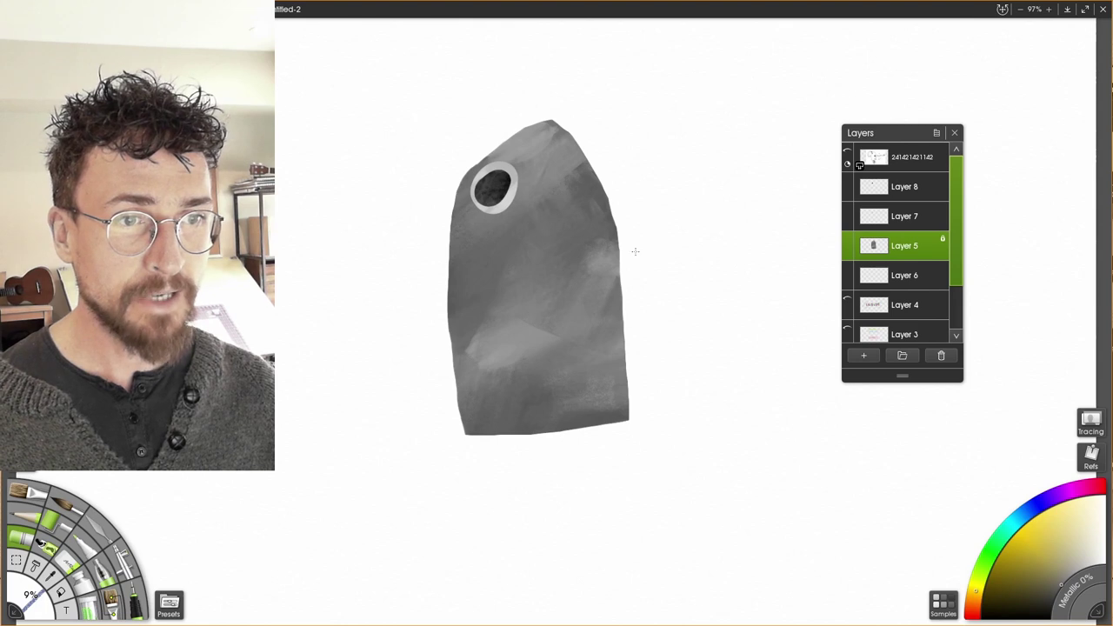
{"action": "left_click_drag", "start_coordinate": [469, 277], "coordinate": [474, 356]}
{"action": "left_click_drag", "start_coordinate": [490, 287], "coordinate": [499, 381]}
{"action": "left_click_drag", "start_coordinate": [506, 279], "coordinate": [509, 389]}
{"action": "left_click_drag", "start_coordinate": [518, 426], "coordinate": [581, 390]}
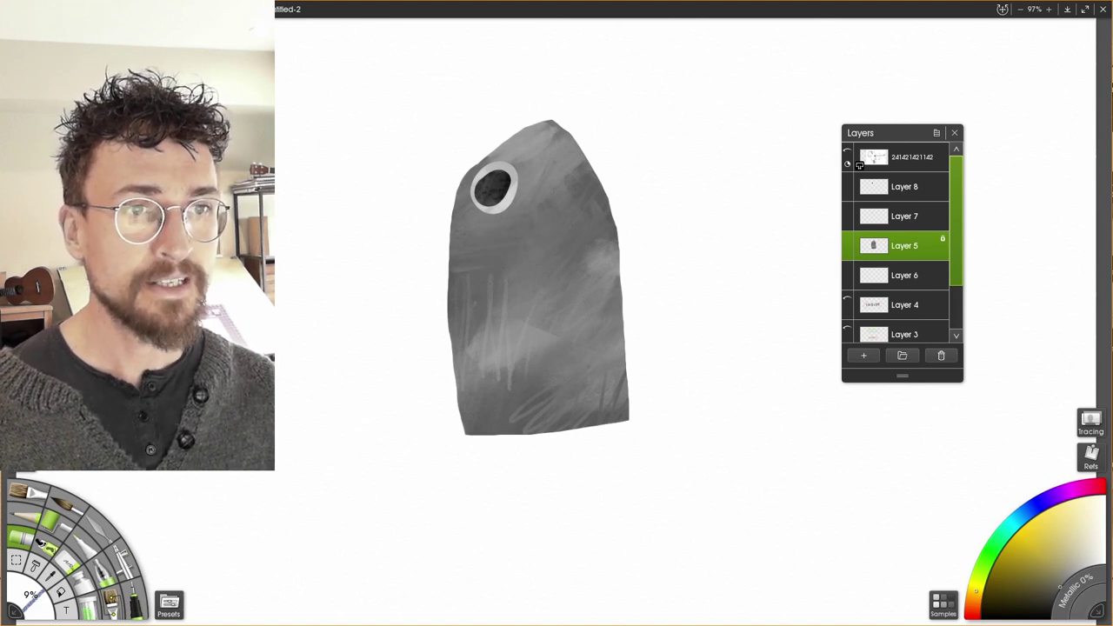
Add fine diagonal strokes on the upper body beside the eye, undo the last two strokes, and reduce the tool size to 1%
{"action": "left_click_drag", "start_coordinate": [537, 175], "coordinate": [515, 214]}
{"action": "left_click_drag", "start_coordinate": [538, 139], "coordinate": [515, 198]}
{"action": "key", "text": "ctrl+z"}
{"action": "key", "text": "ctrl+z"}
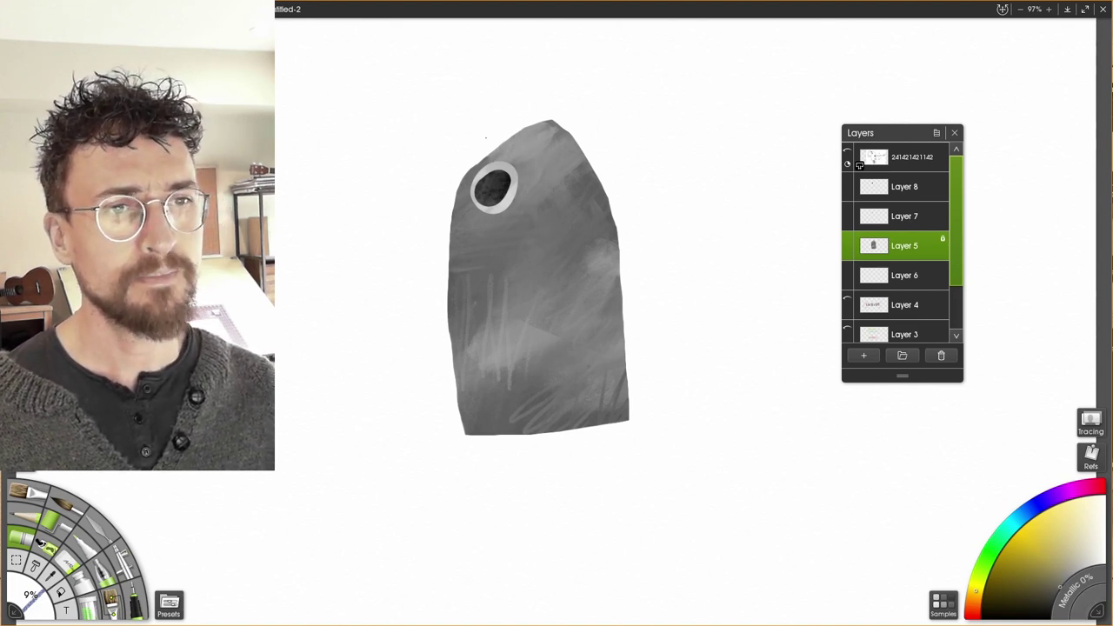
{"action": "key", "text": "["}
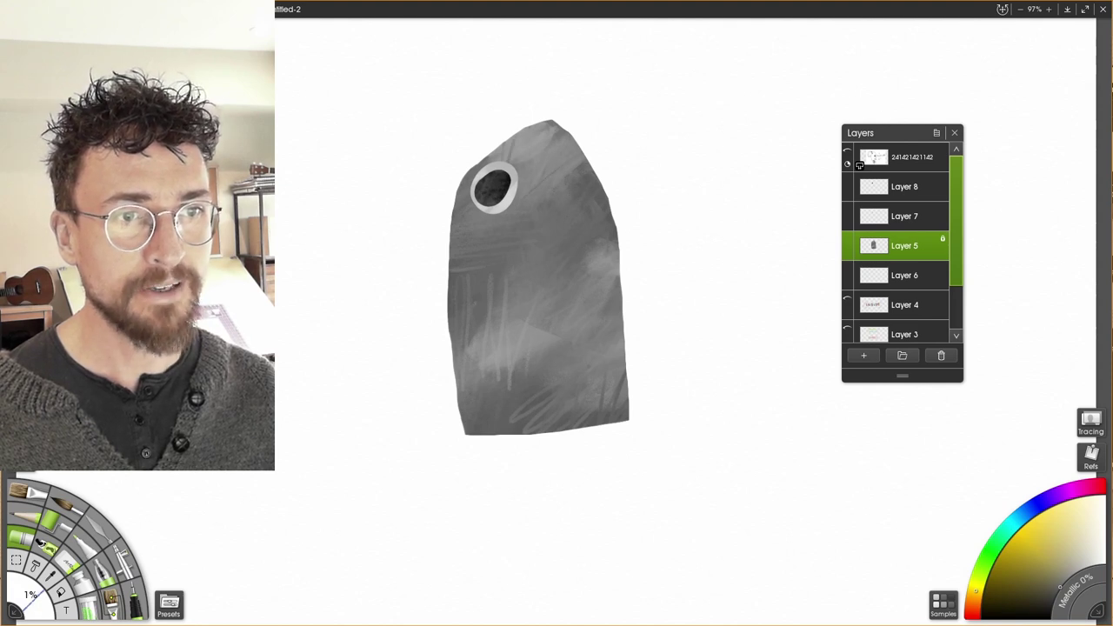